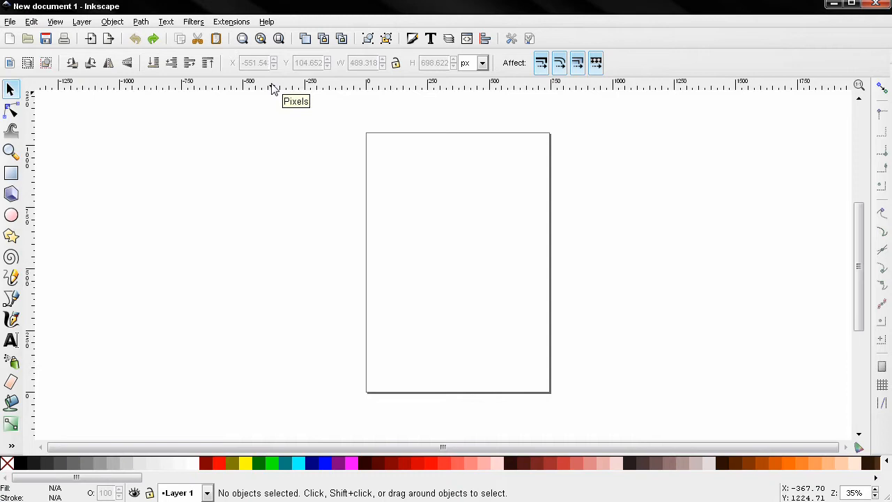
Step: Add a horizontal guide, a vertical guide and a 45-degree diagonal guide across the canvas beside the page
drag(272, 90, 277, 170)
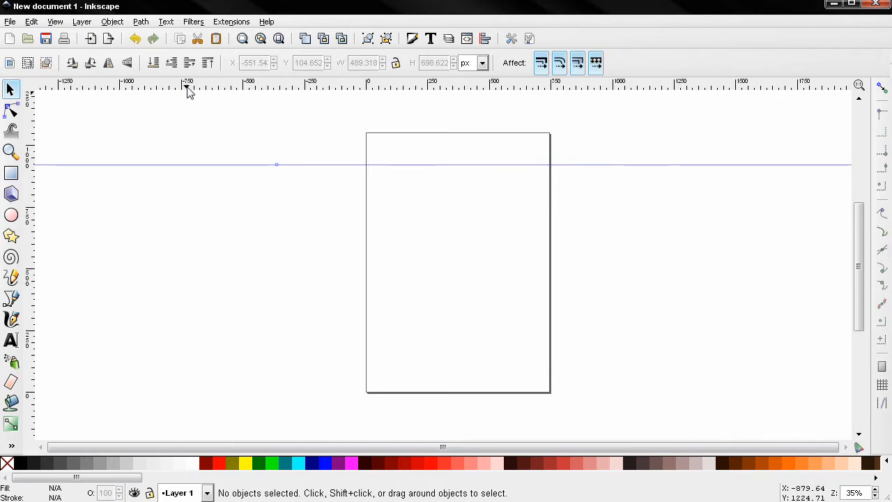
drag(32, 202, 137, 205)
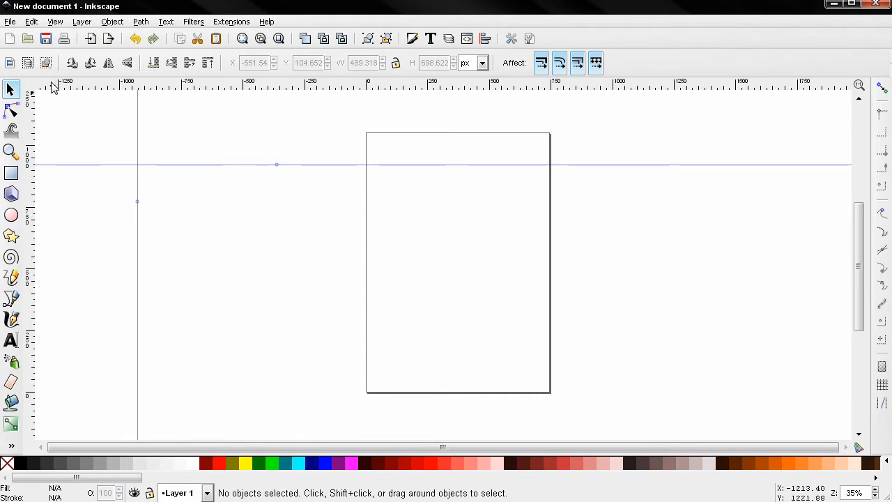
drag(54, 85, 207, 239)
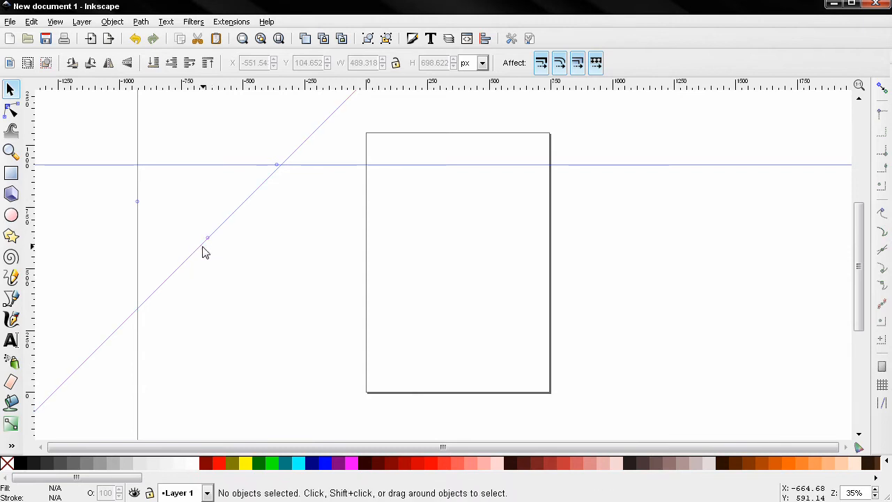
Step: Move the diagonal guide's origin down along its line and rotate the guide to 30 degrees
key(ctrl)
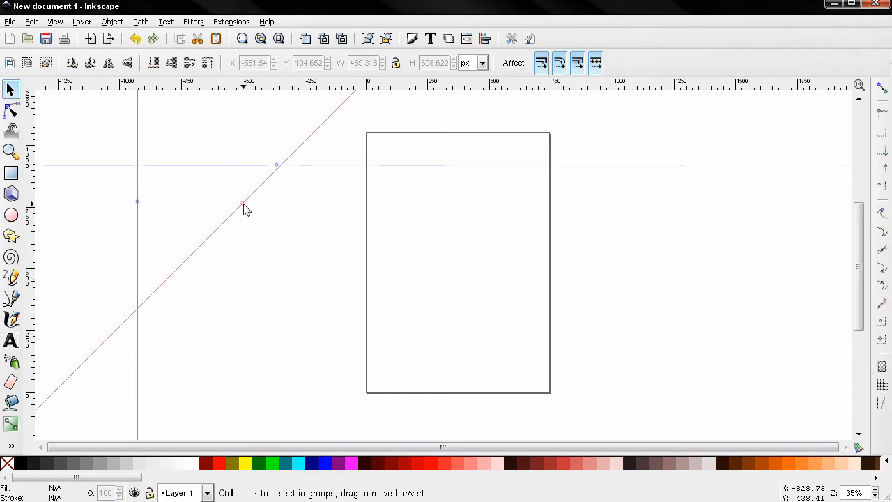
drag(209, 241, 180, 266)
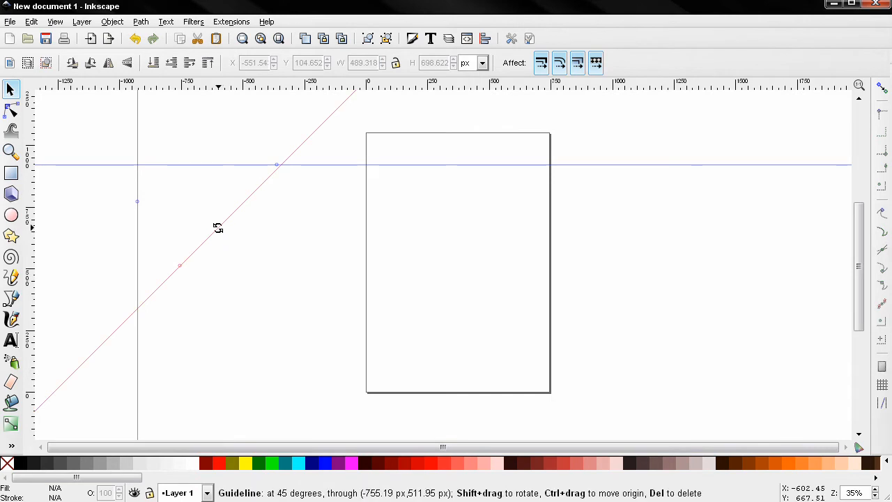
drag(219, 227, 241, 207)
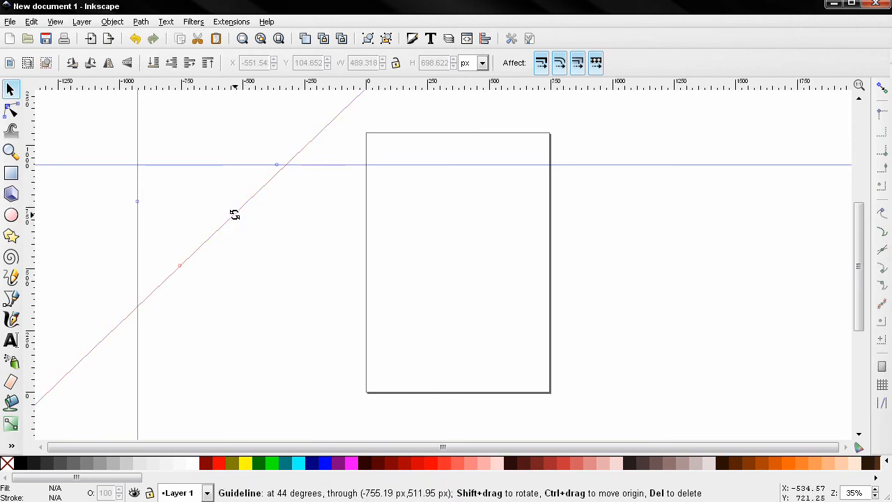
drag(237, 212, 242, 230)
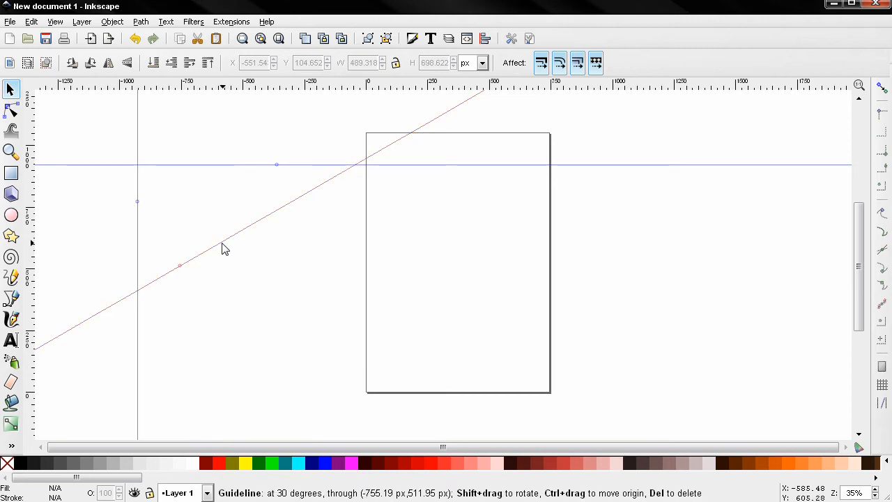
Step: Set the diagonal guide's angle to 40 degrees in its guideline properties, keeping the unit at px
double_click(224, 248)
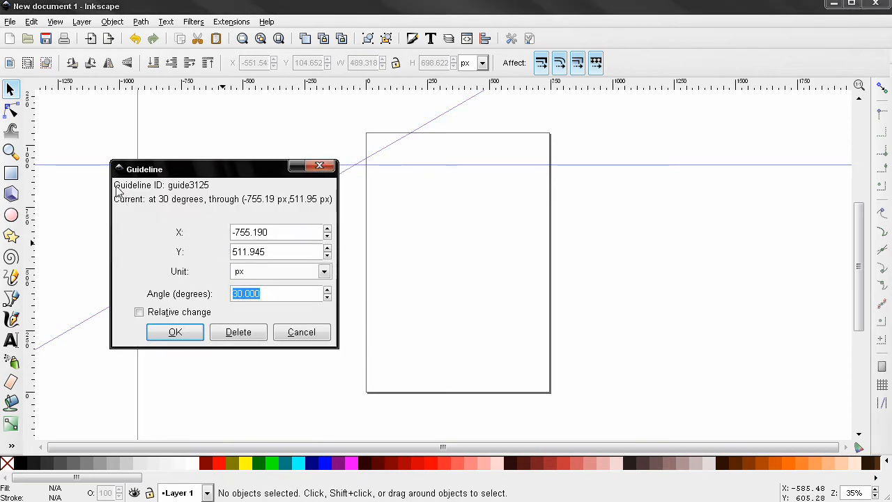
drag(209, 172, 479, 172)
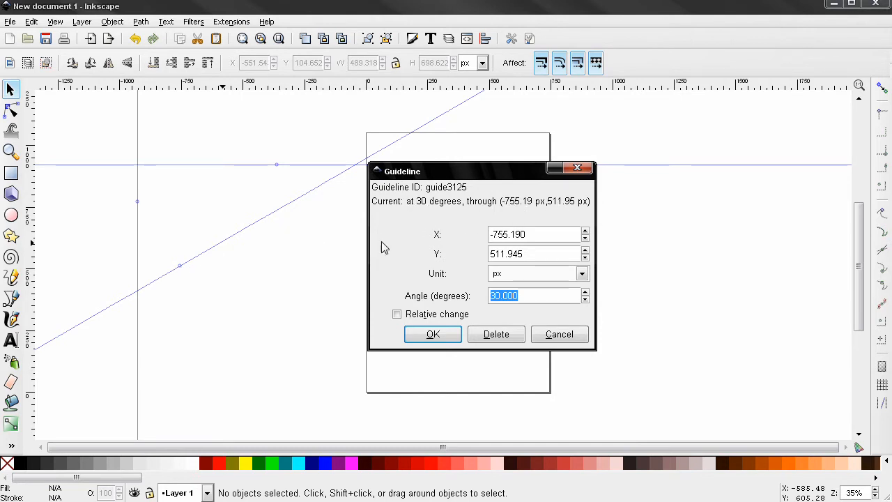
drag(537, 233, 451, 233)
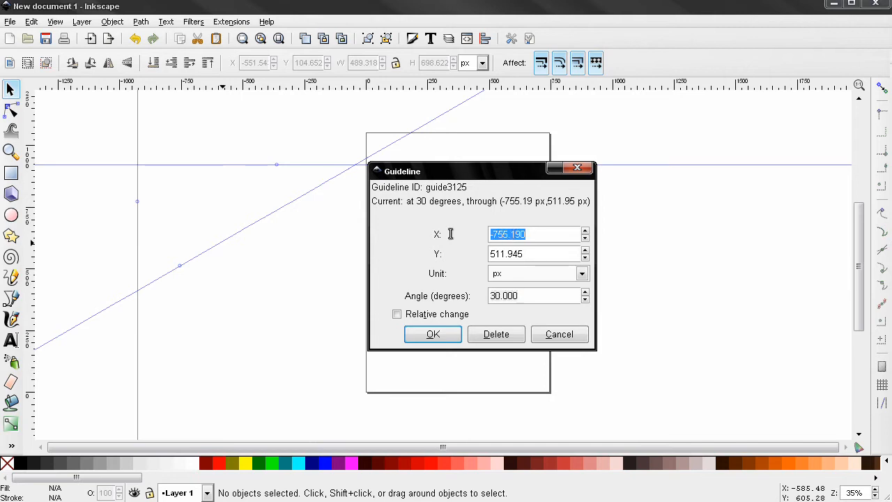
drag(536, 256, 430, 261)
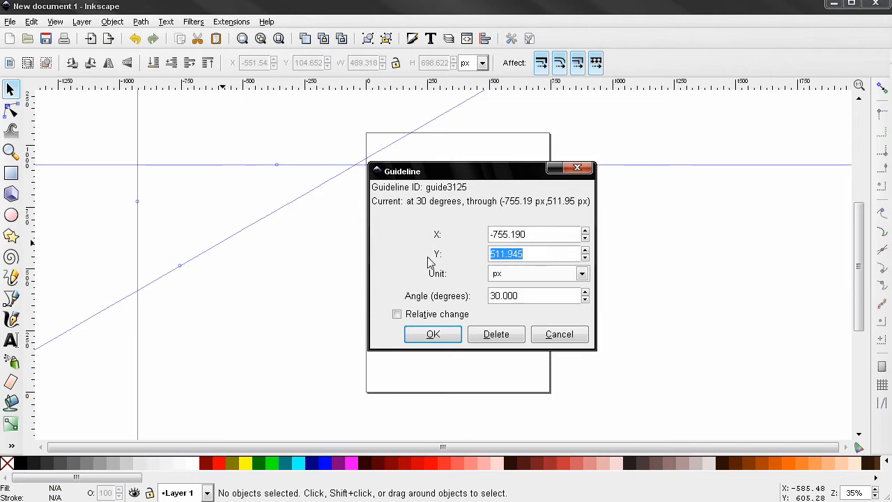
click(516, 277)
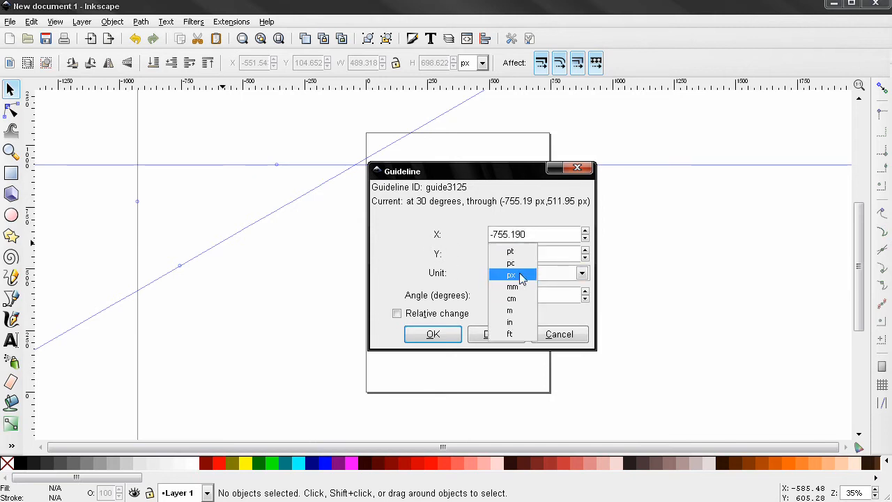
click(524, 280)
click(524, 296)
drag(534, 297, 310, 287)
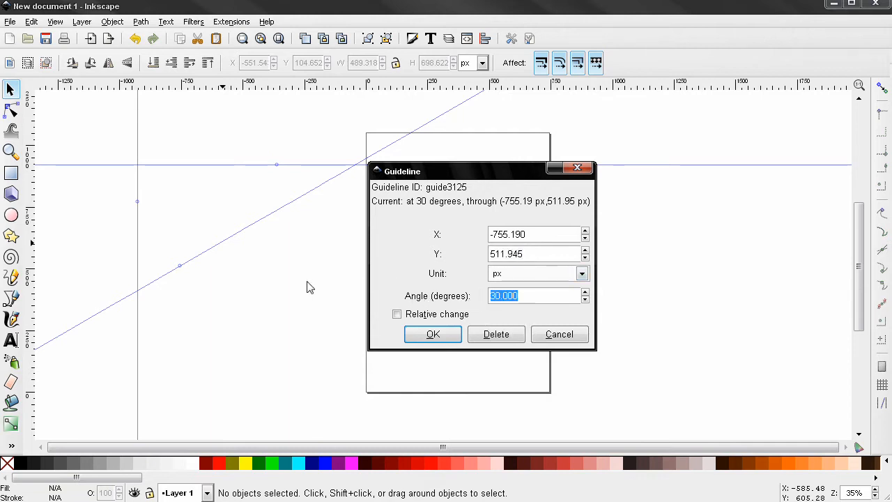
text(40)
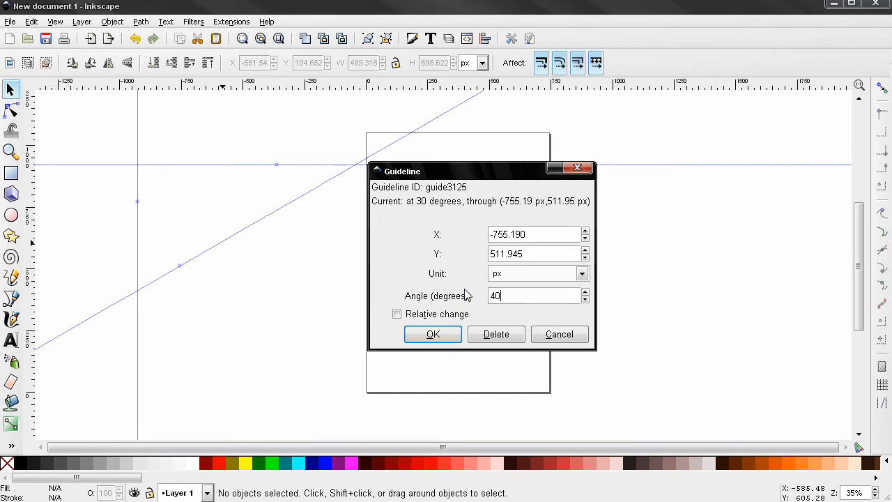
click(432, 335)
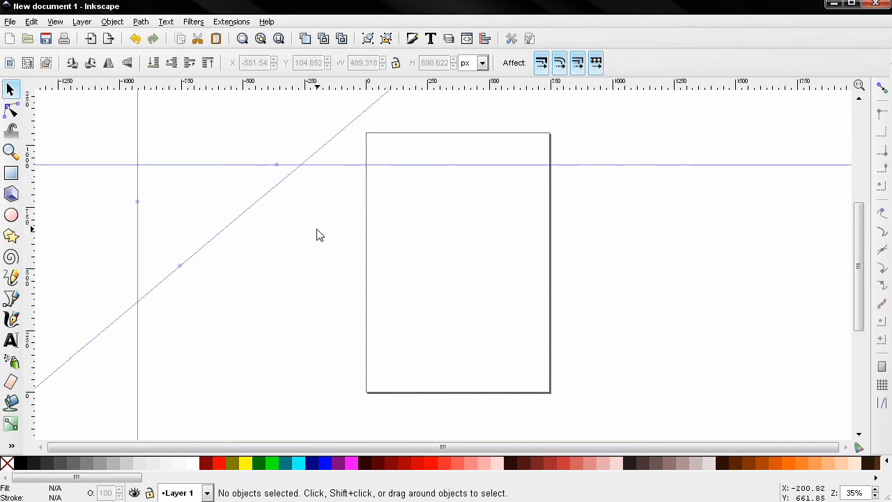
Step: Hide all the guides and show them again
click(55, 22)
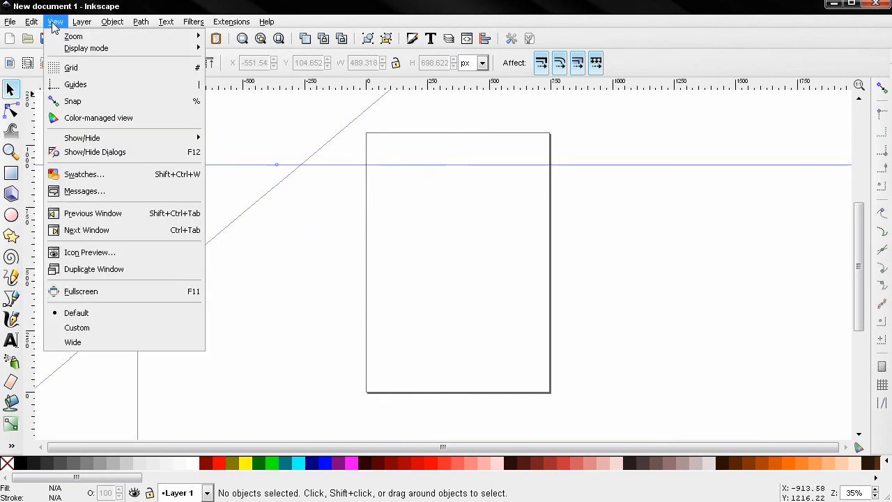
click(77, 85)
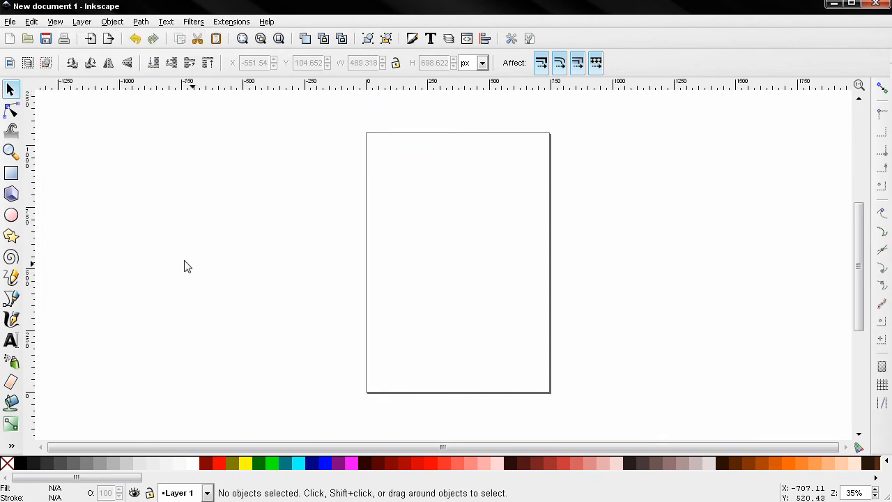
click(55, 22)
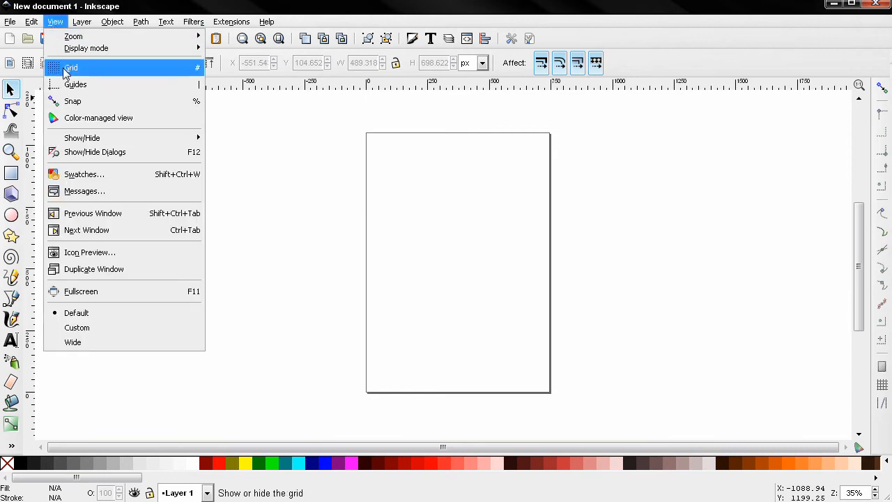
click(75, 85)
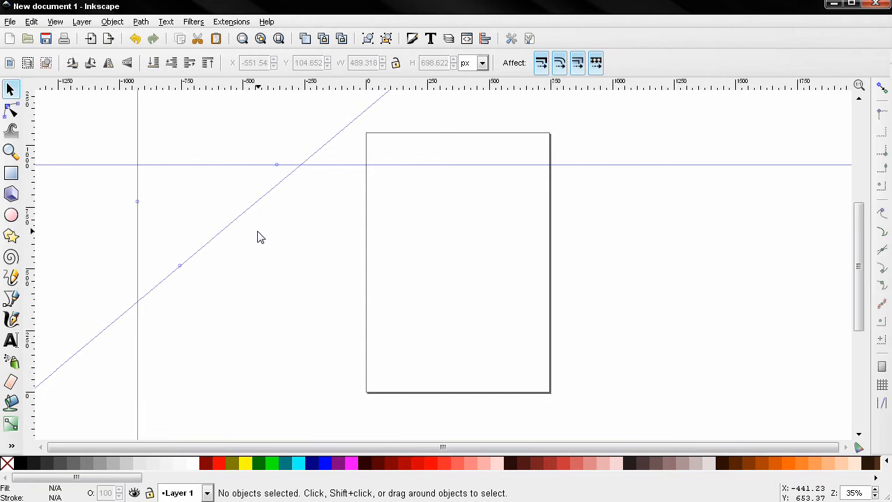
Step: Delete the diagonal guide and create guides around the page borders
key(Delete)
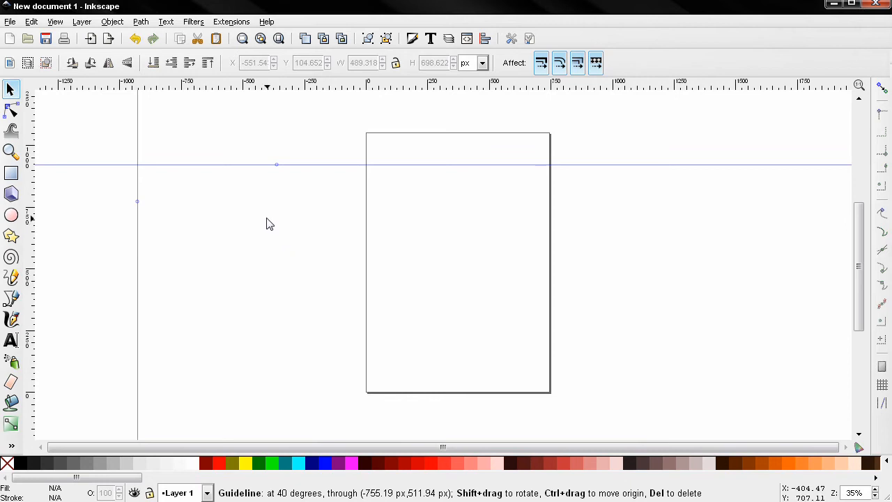
click(35, 23)
click(97, 359)
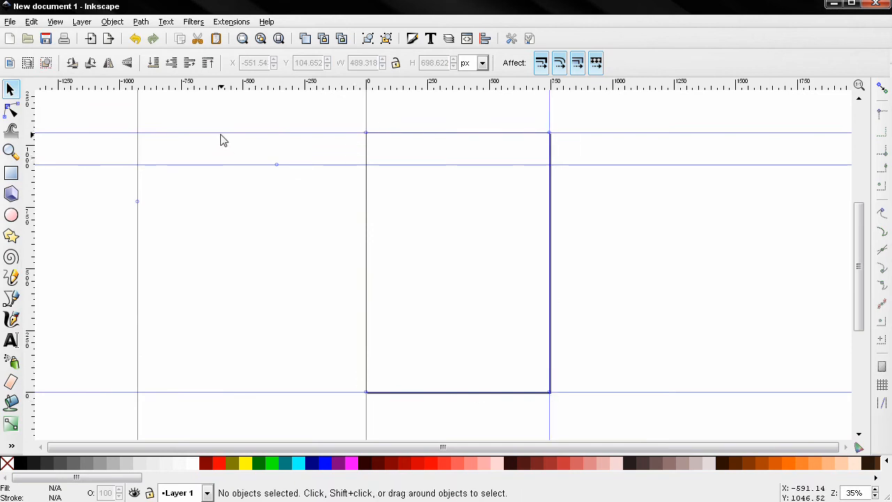
Step: Draw a rectangle about 540 by 636 px beside the page and convert it to guides
click(115, 23)
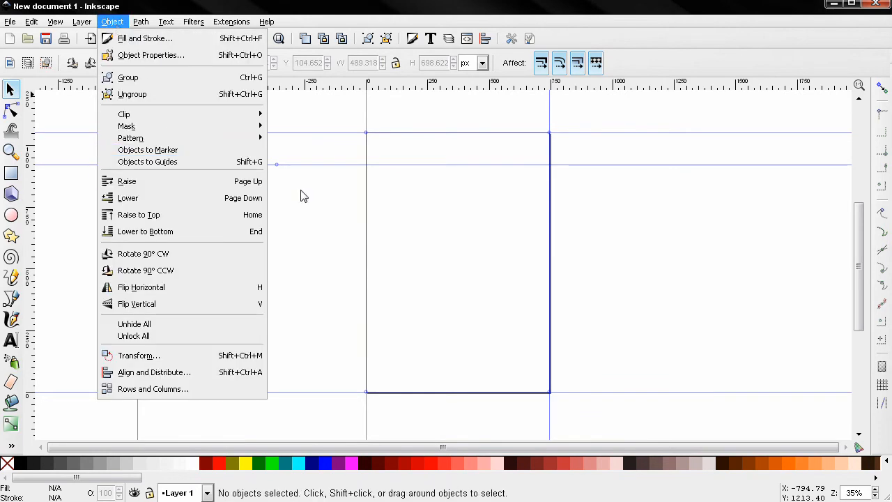
click(300, 221)
click(12, 173)
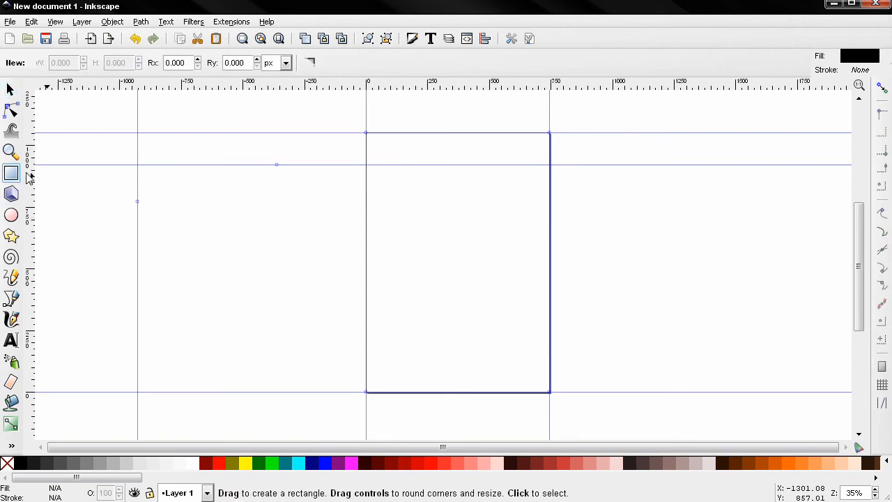
drag(179, 201, 313, 357)
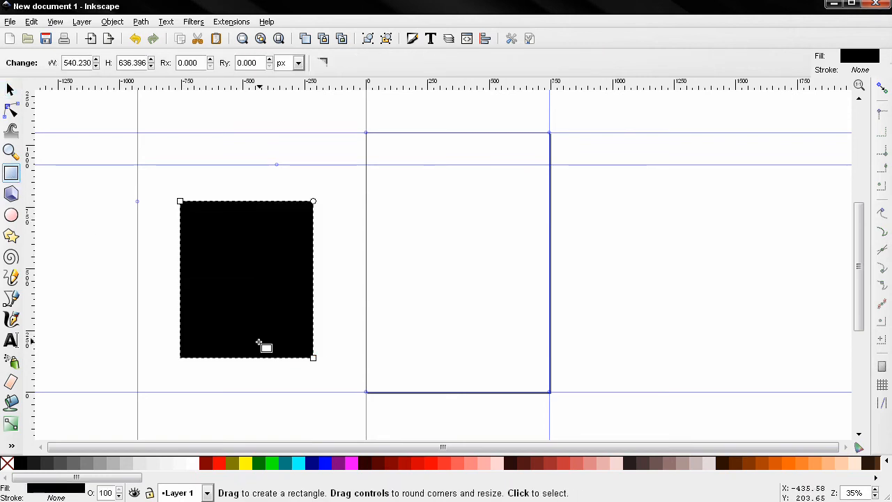
click(112, 21)
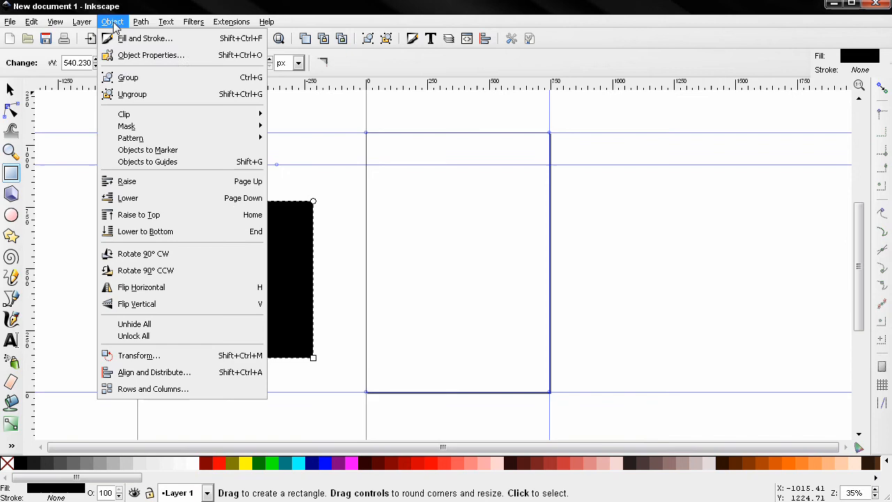
click(133, 163)
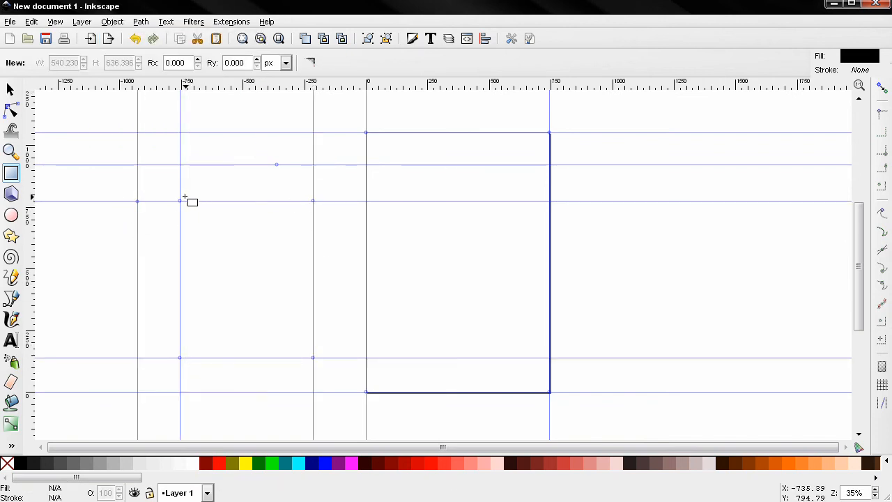
Step: Draw a circle about 334 px in diameter beyond the existing vertical guides and convert it to guides
drag(184, 312, 246, 309)
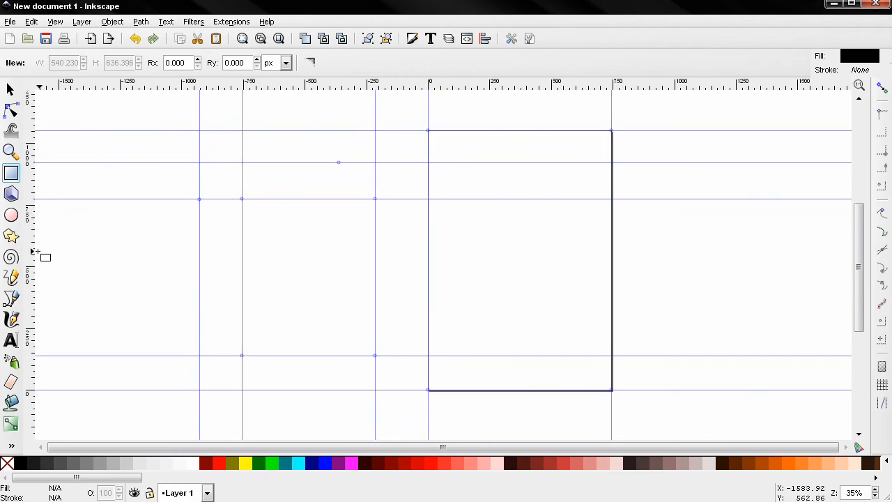
click(12, 215)
drag(72, 243, 176, 325)
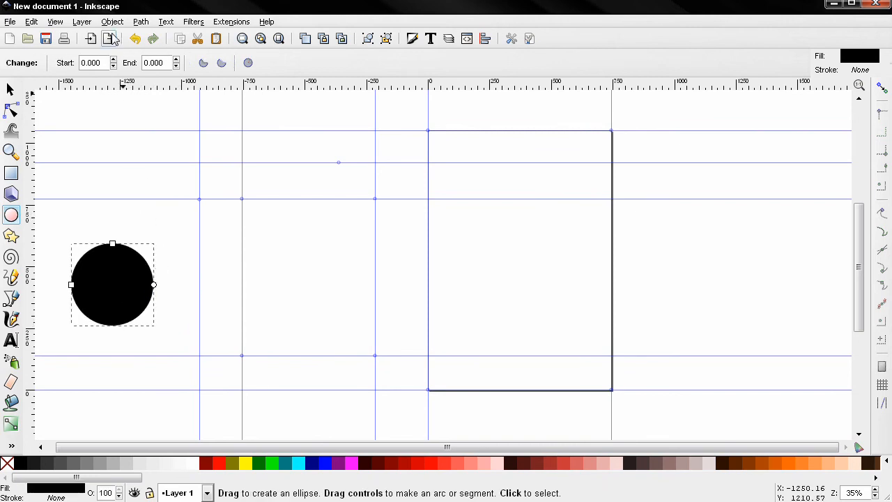
click(112, 22)
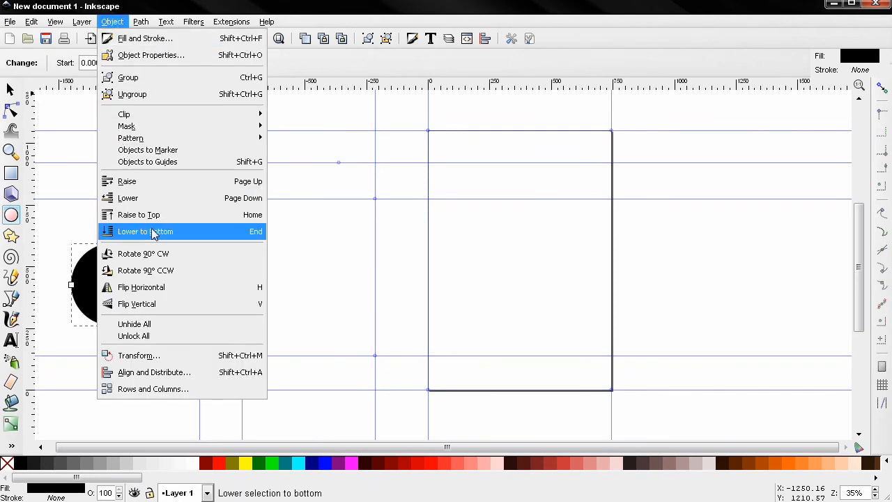
click(162, 164)
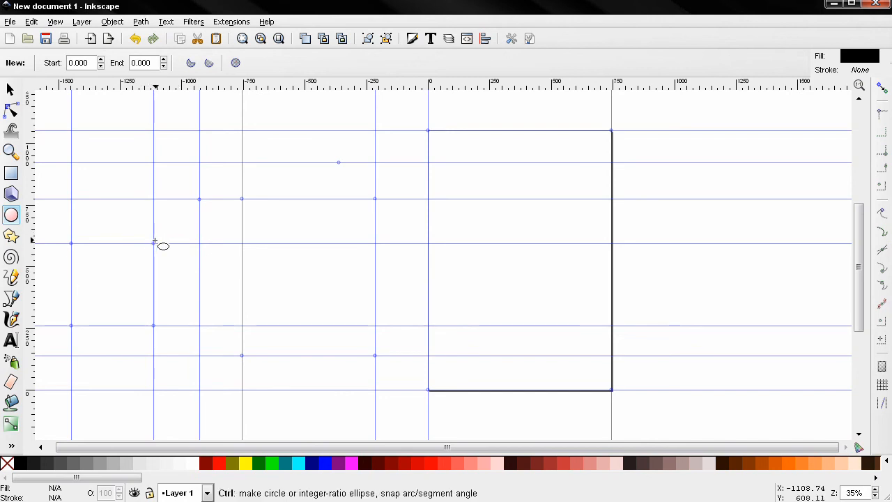
Step: Undo the circle's conversion, and convert the selected circle to guides again
drag(154, 242, 71, 325)
key(s)
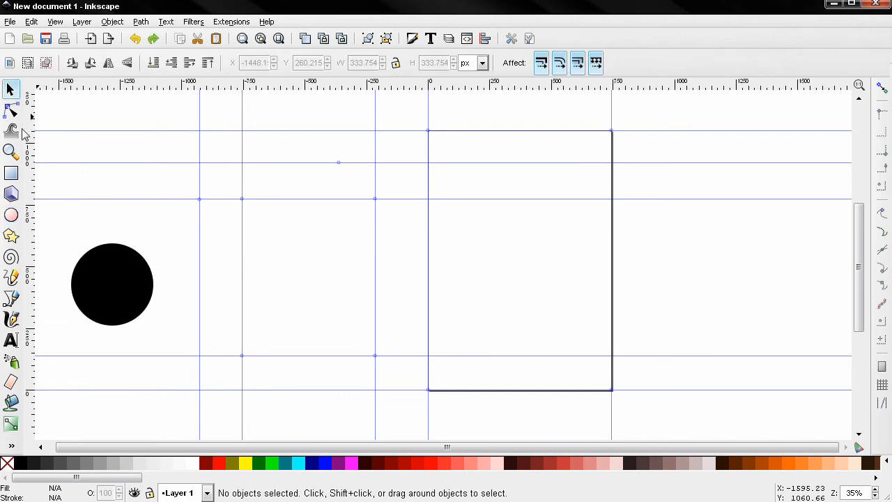
click(115, 287)
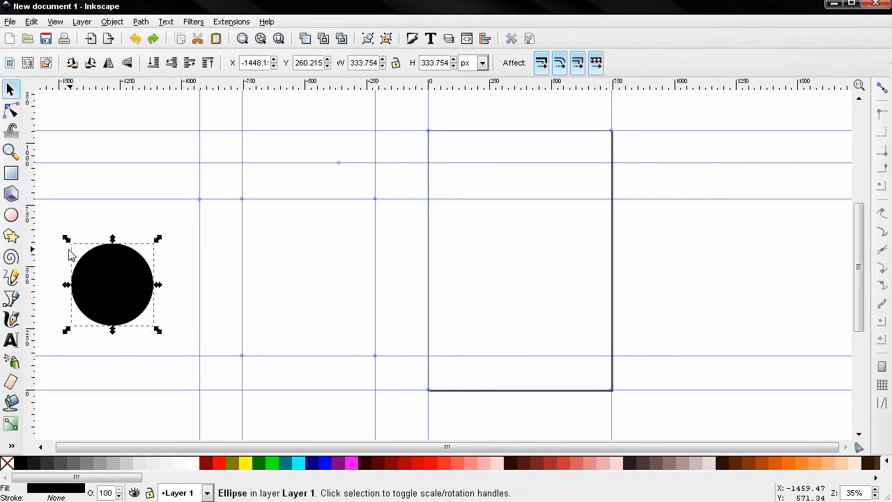
click(124, 25)
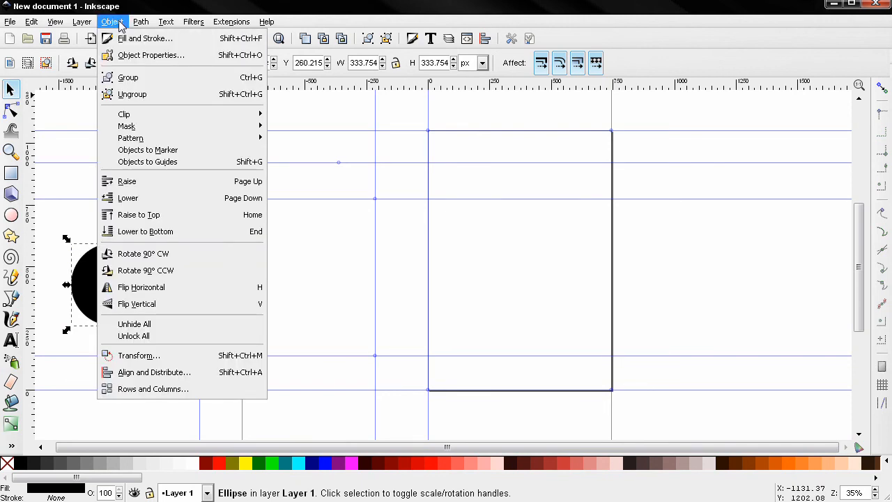
click(159, 164)
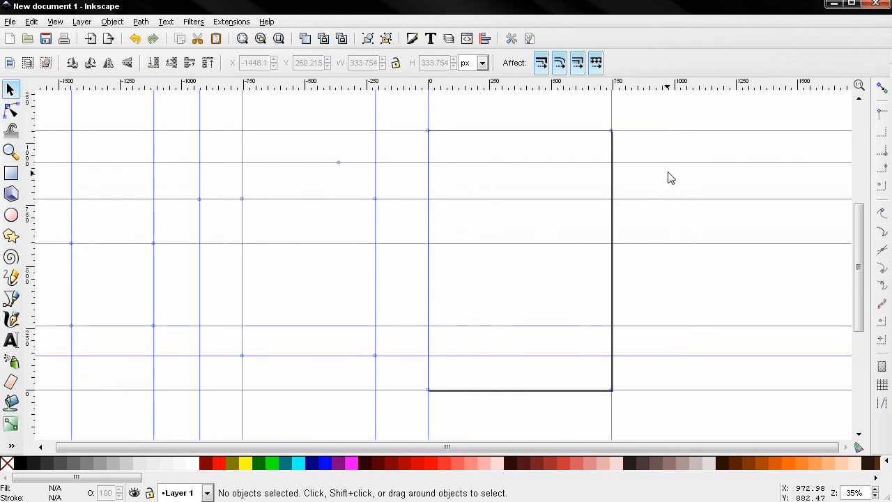
Step: Enable snapping for the document
click(882, 87)
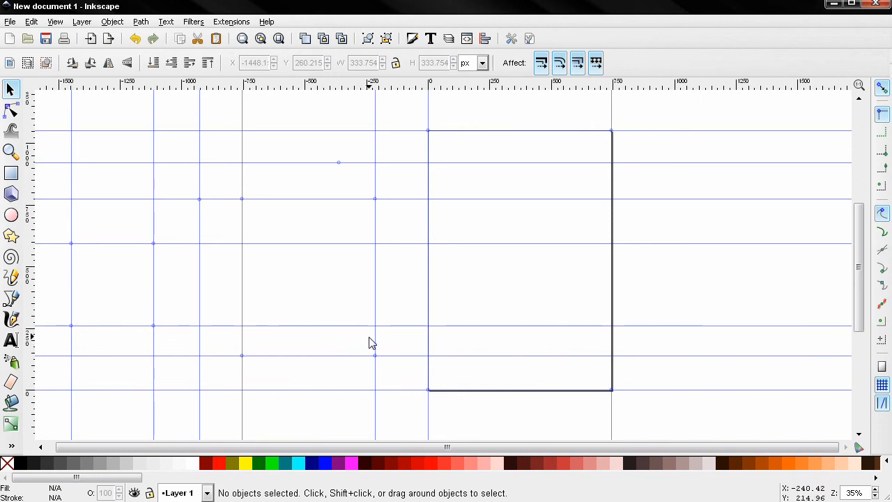
Step: Undo all the guide and shape changes back to the empty document
key(ctrl)
key(ctrl+z)
key(ctrl+z)
key(ctrl+z)
key(ctrl+z)
key(ctrl+z)
key(ctrl+z)
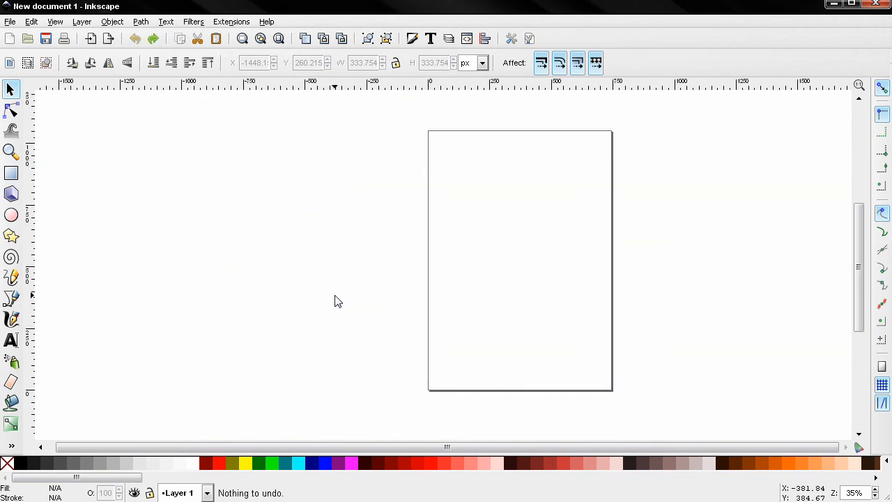
drag(342, 301, 275, 304)
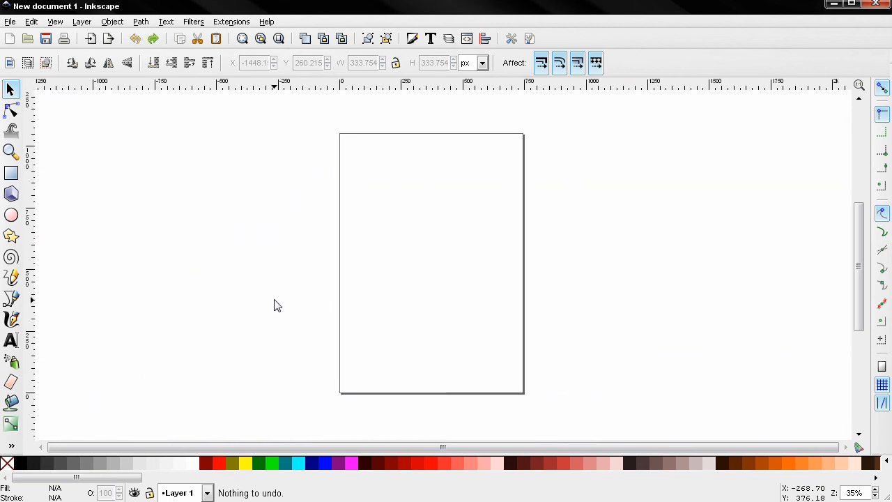